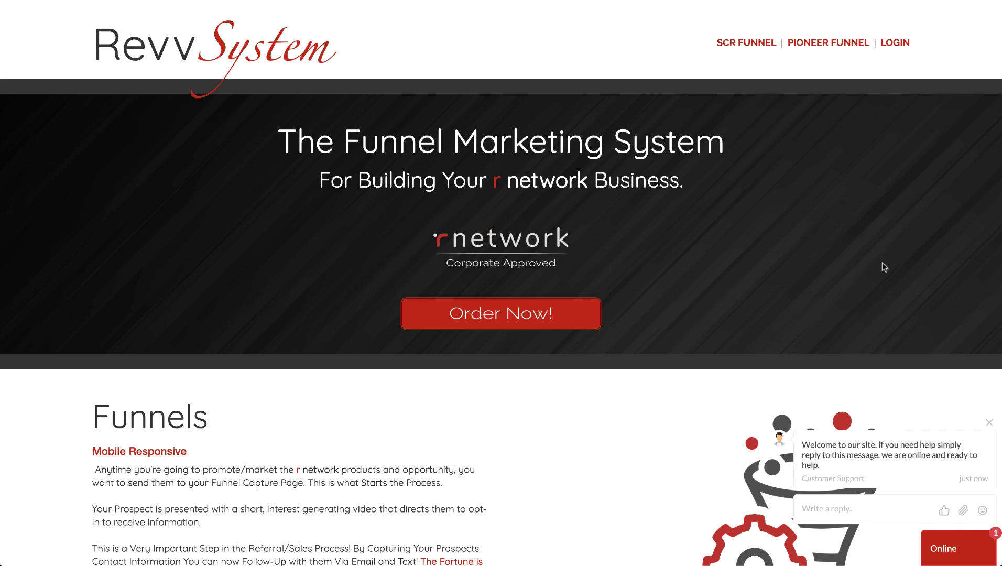
Dismiss the chat welcome popup in the homepage's bottom-right corner
left_click(988, 422)
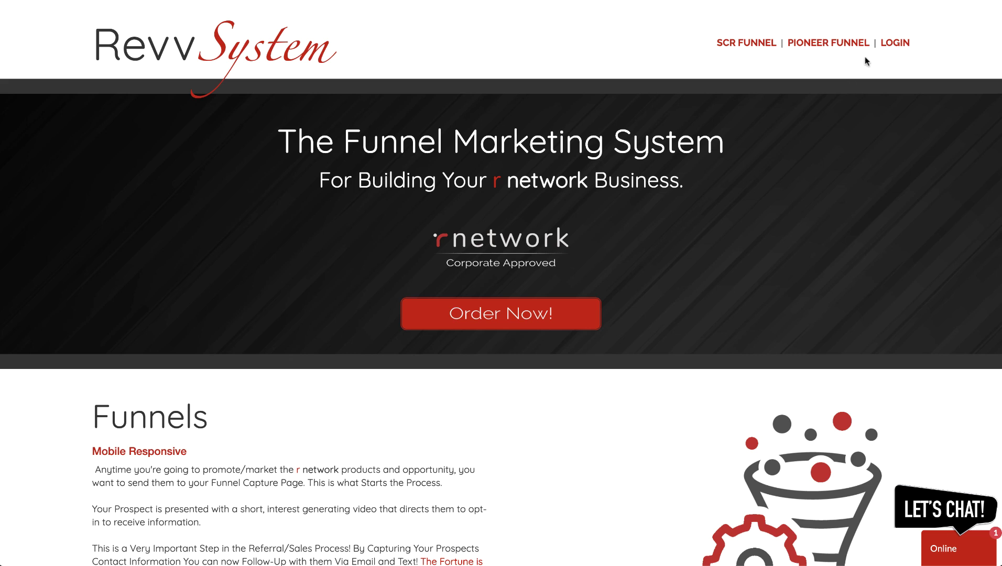
Log in as a member with the saved credentials and skip the sponsor ID step
left_click(896, 44)
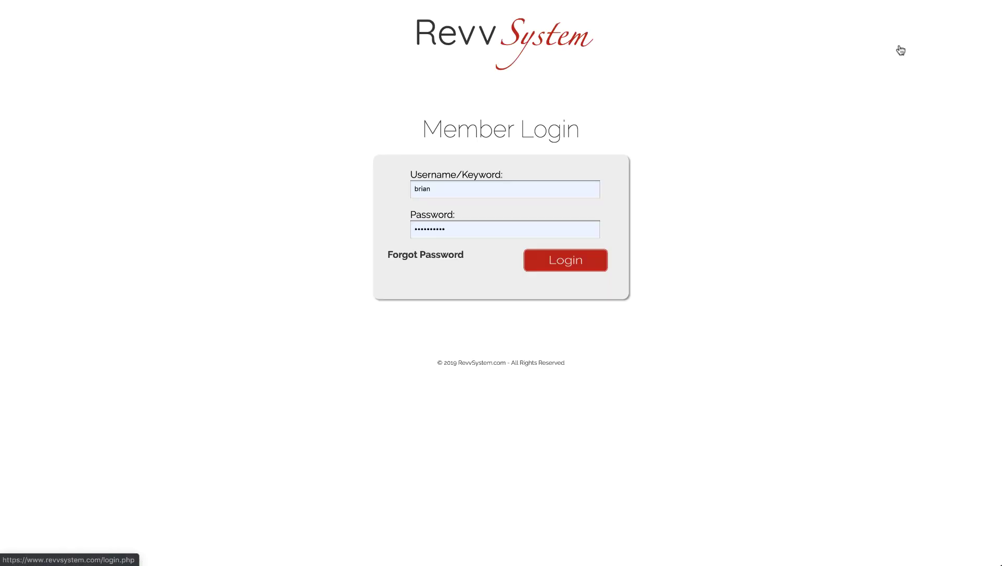
left_click(564, 262)
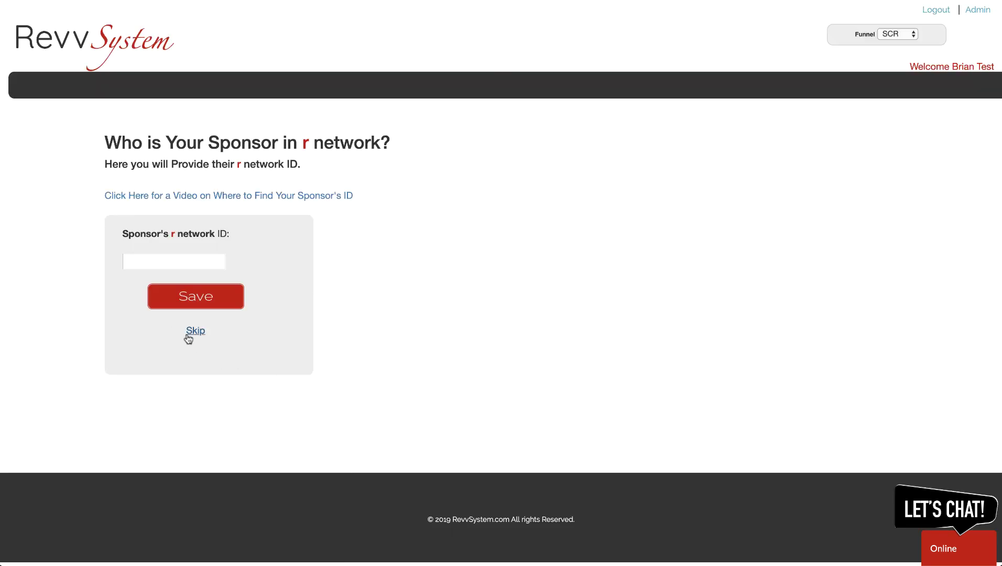
left_click(193, 331)
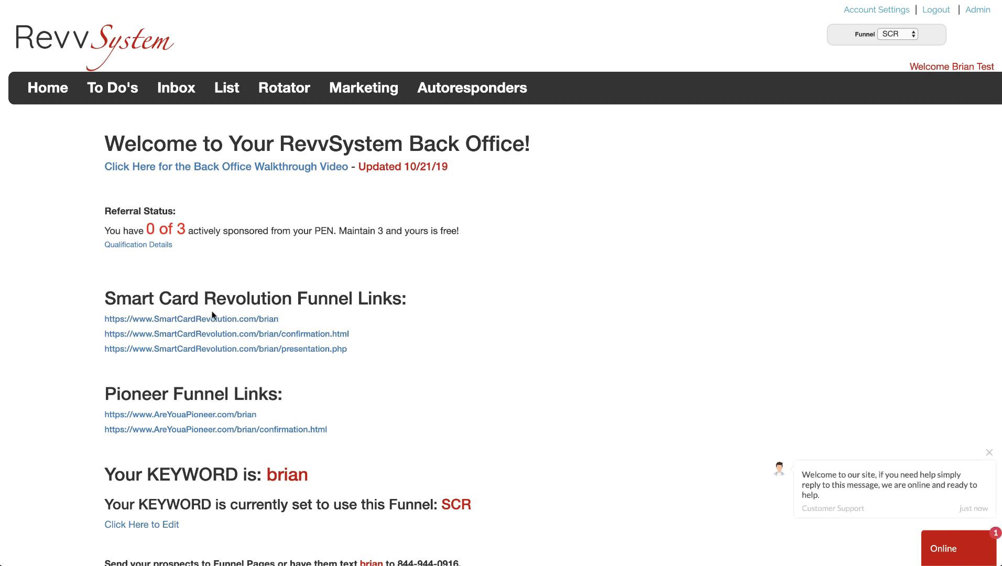
Close the chat welcome bubble on the Back Office home page
left_click(989, 452)
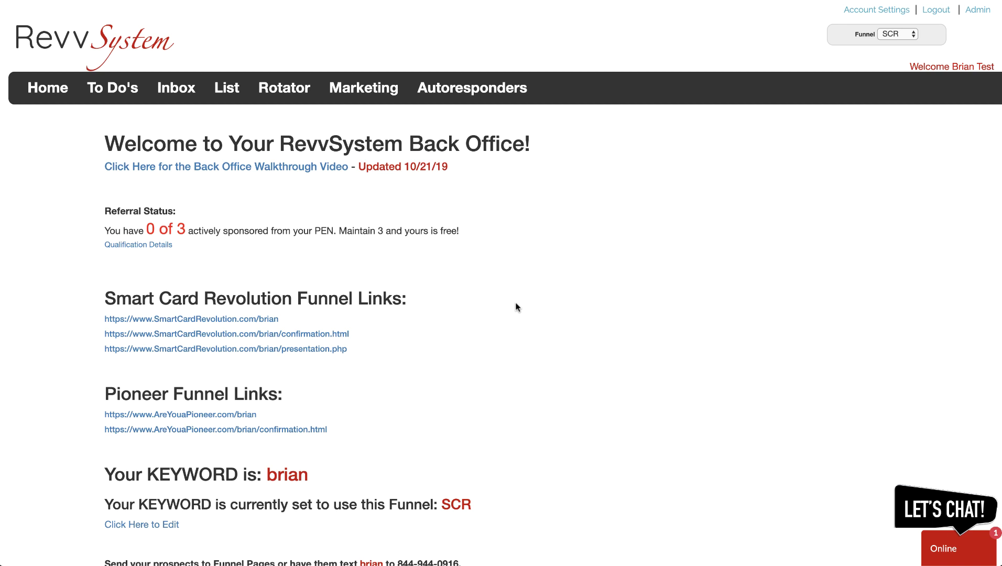
left_click(213, 321)
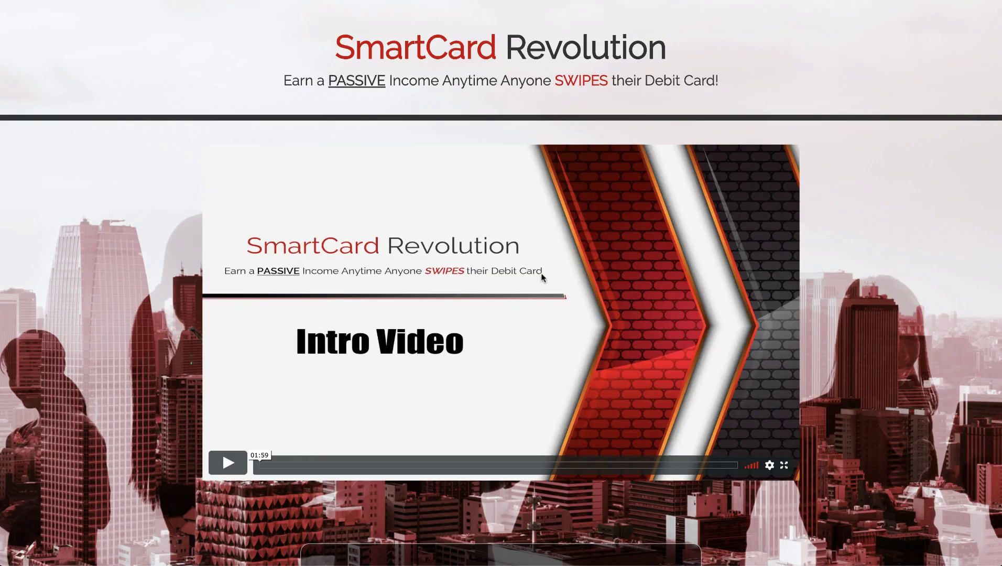
scroll(542, 277, "down", 5)
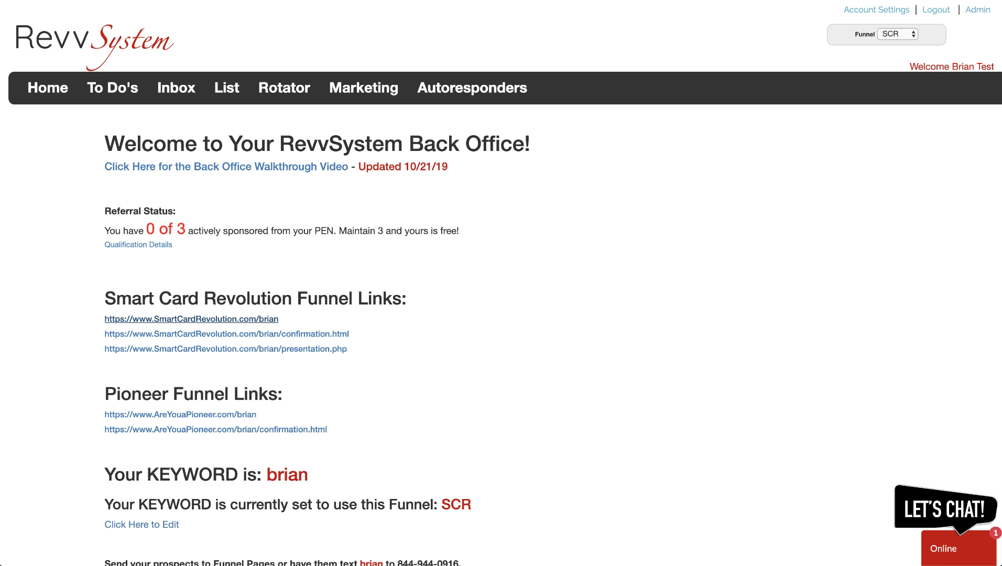
left_click(191, 319)
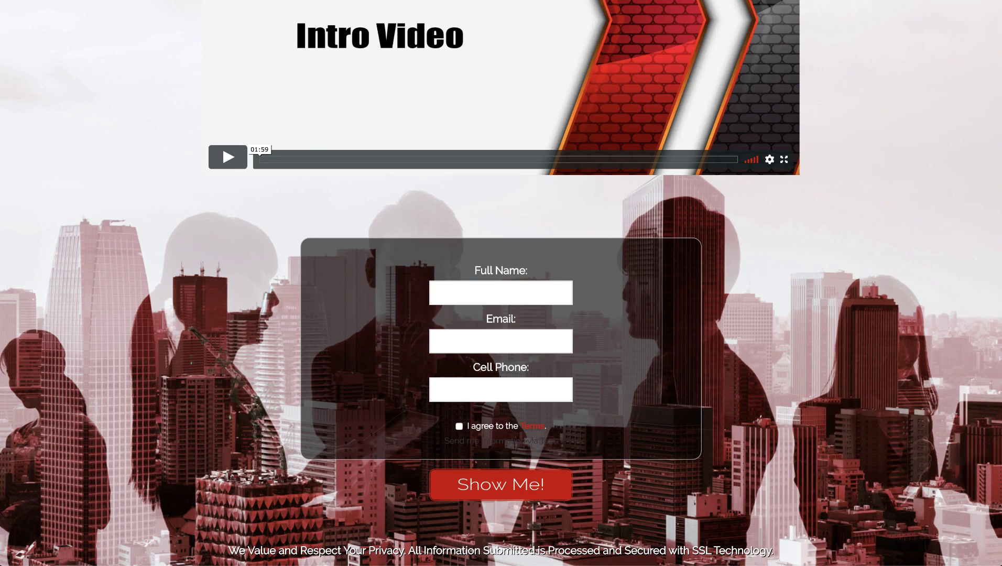
key("super+w")
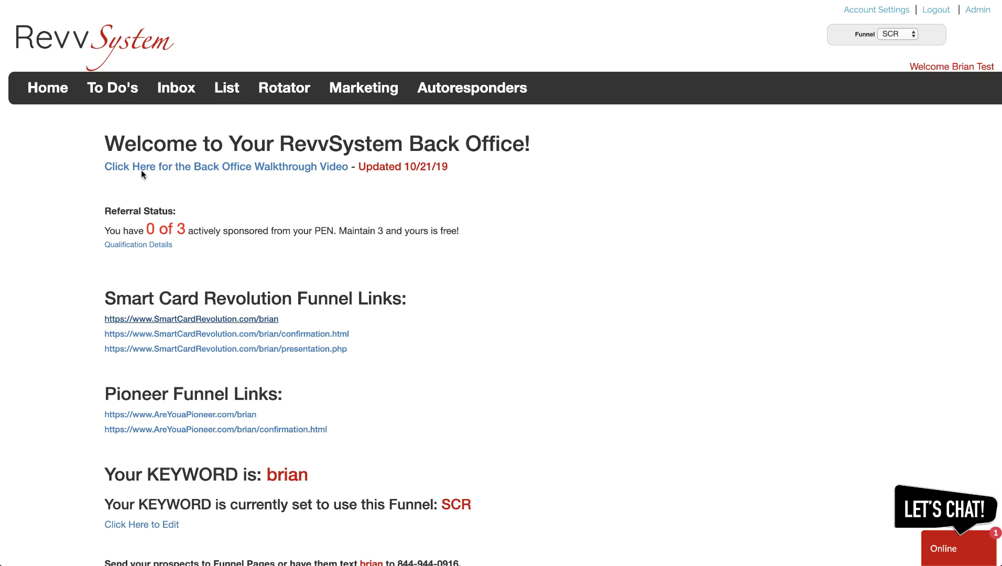
left_click(231, 335)
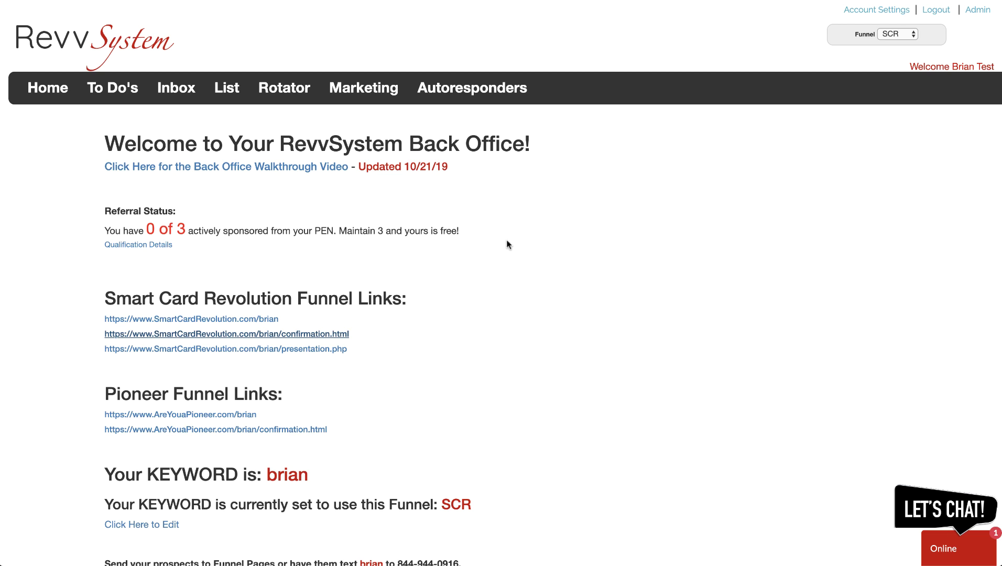
Open the Email Autoresponders list and preview the Follow-Up 2 email
left_click(471, 87)
scroll(291, 306, "down", 5)
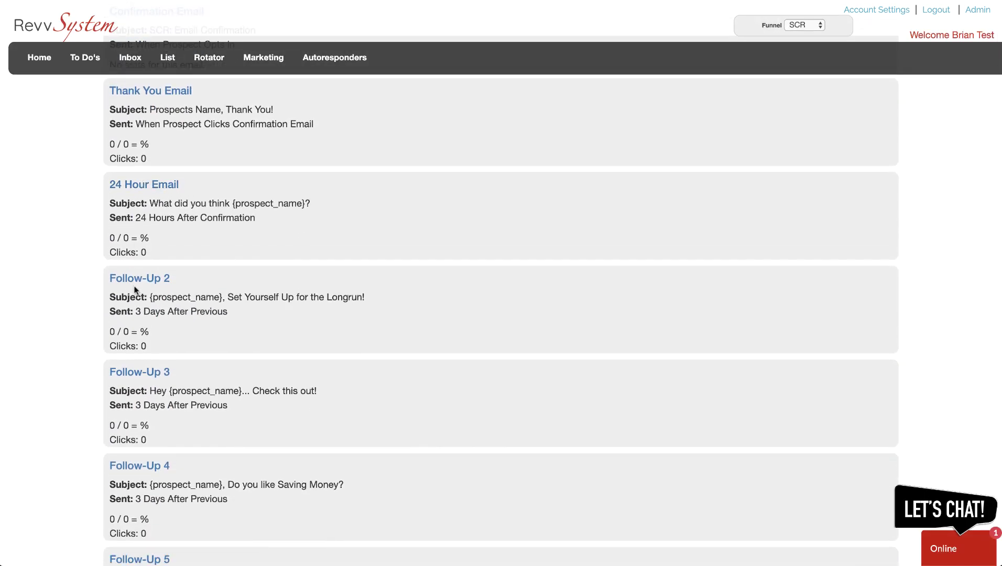
left_click(139, 281)
scroll(468, 295, "down", 2)
scroll(468, 294, "down", 5)
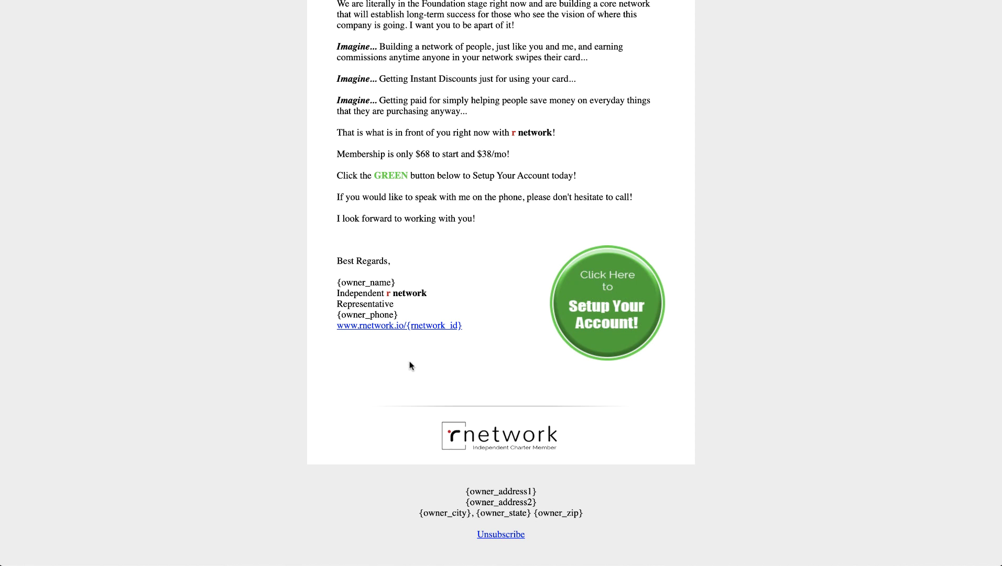
Review the Follow-Up 2 email from the top, then return to the autoresponders list
key("Home")
scroll(302, 378, "down", 1)
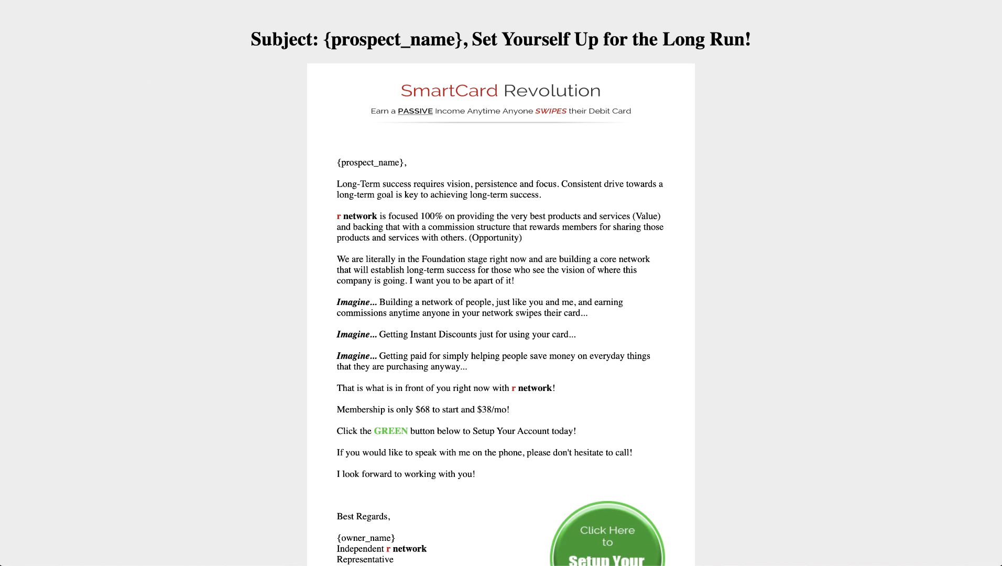
key("super+w")
scroll(388, 231, "up", 3)
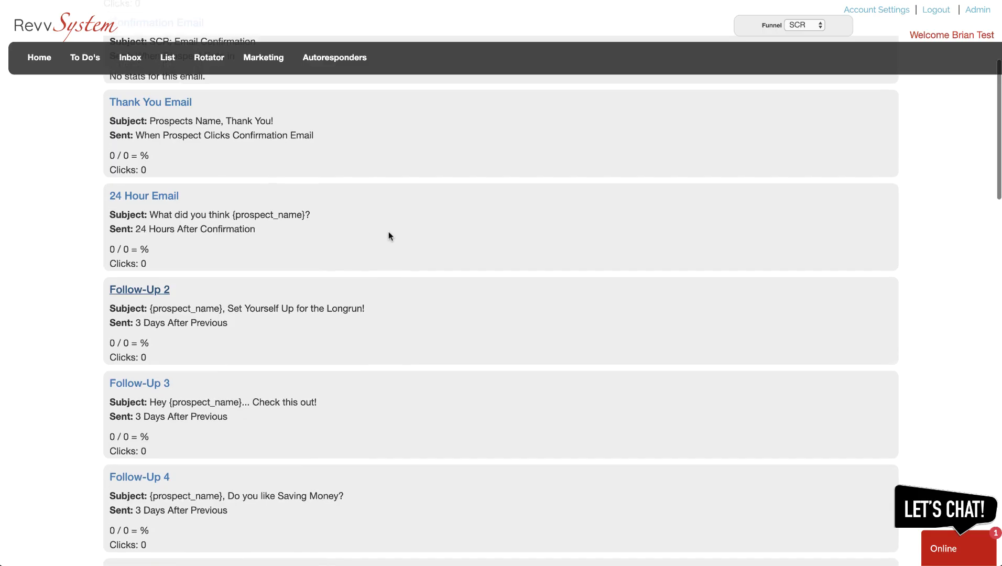
scroll(388, 231, "up", 3)
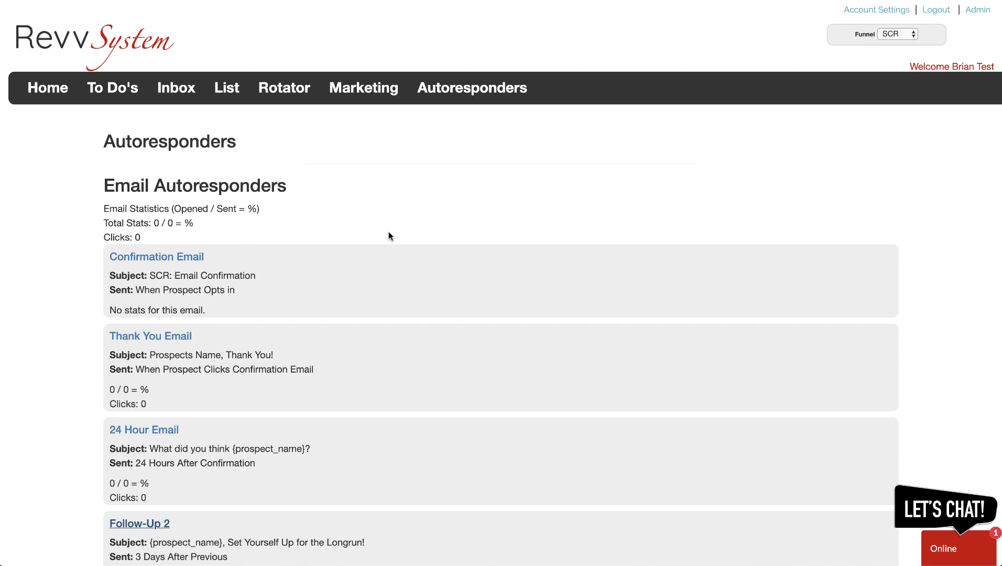
Go back to the Back Office home page via Home in the navigation bar
left_click(46, 88)
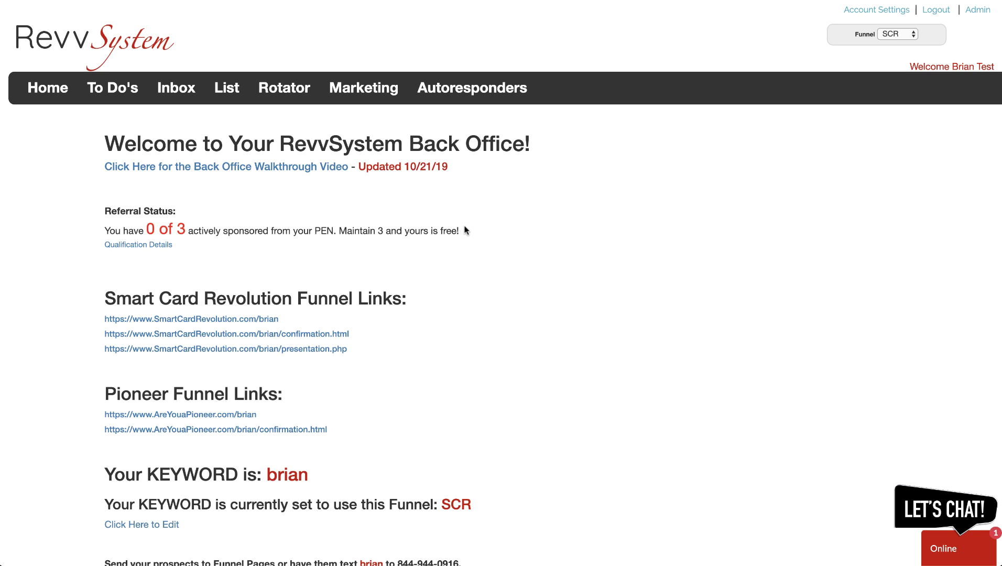
Open the Rotator configuration page with its three-member rotator list
left_click(282, 90)
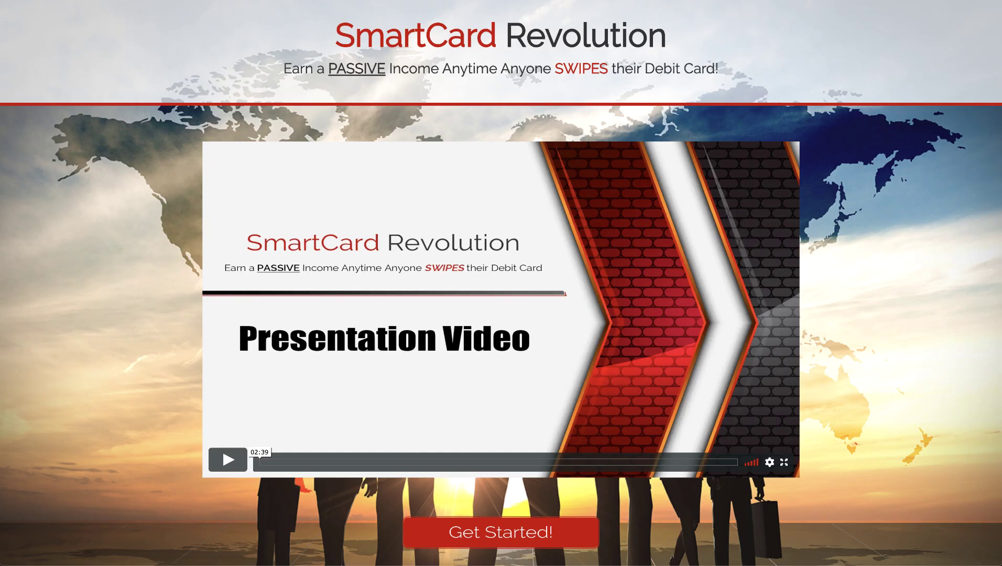
Scroll through the SmartCard Revolution landing page preview
scroll(280, 452, "down", 2)
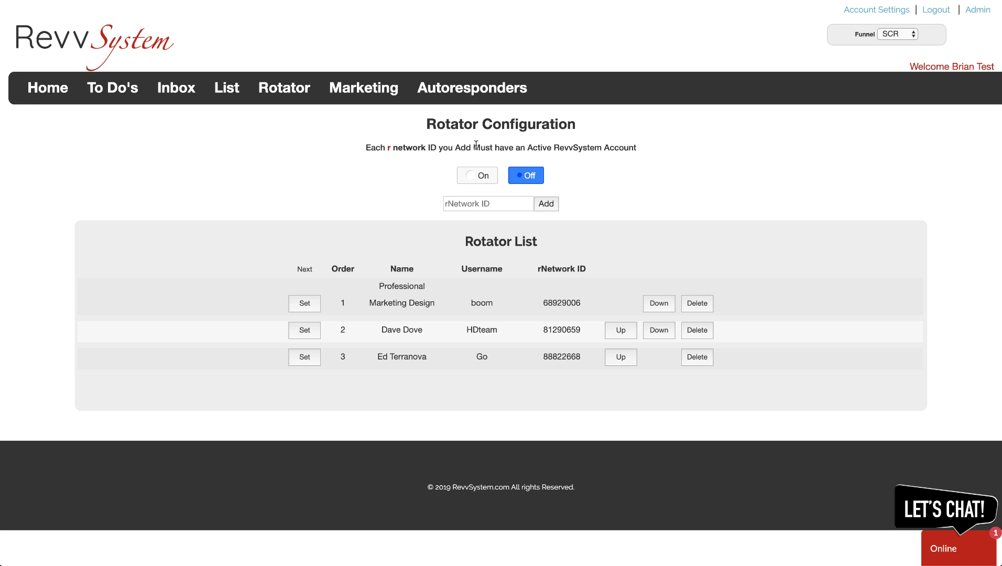
Enter a test rNetwork ID and submit it to the rotator, getting 'User not found.'
left_click(468, 203)
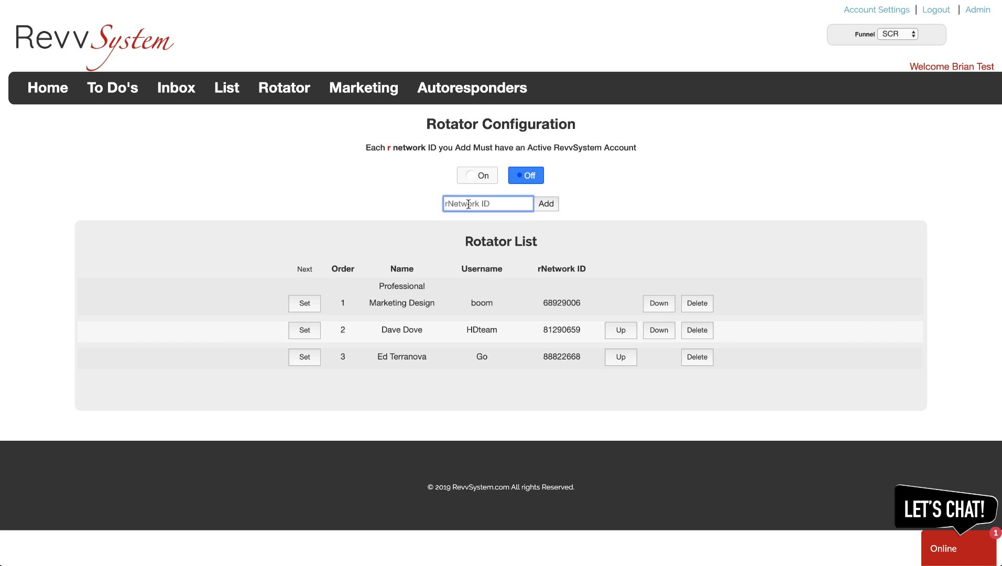
type("2342234")
left_click(548, 203)
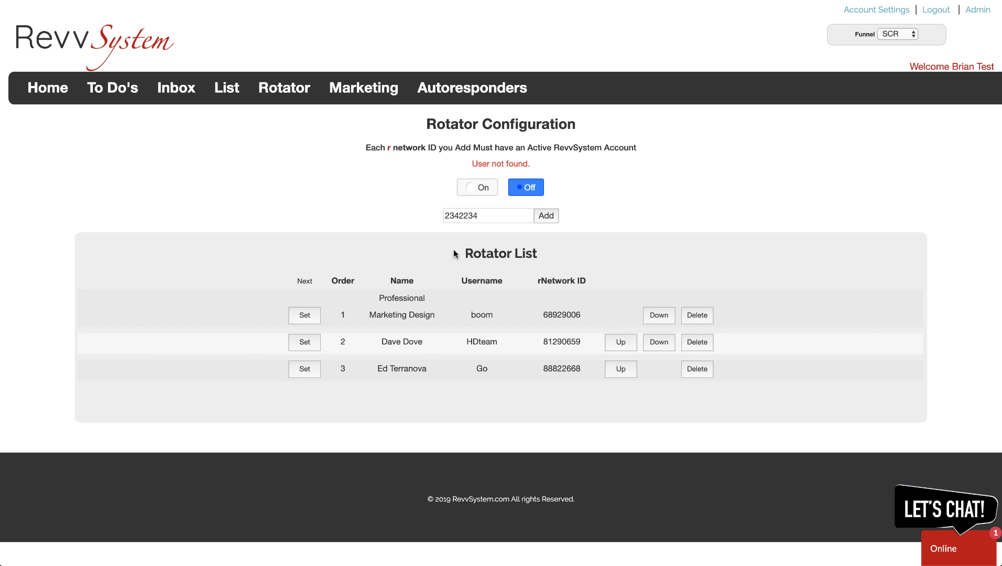
Reload the Rotator page to clear the error, switch the rotator On, and focus the rNetwork ID field
left_click(289, 89)
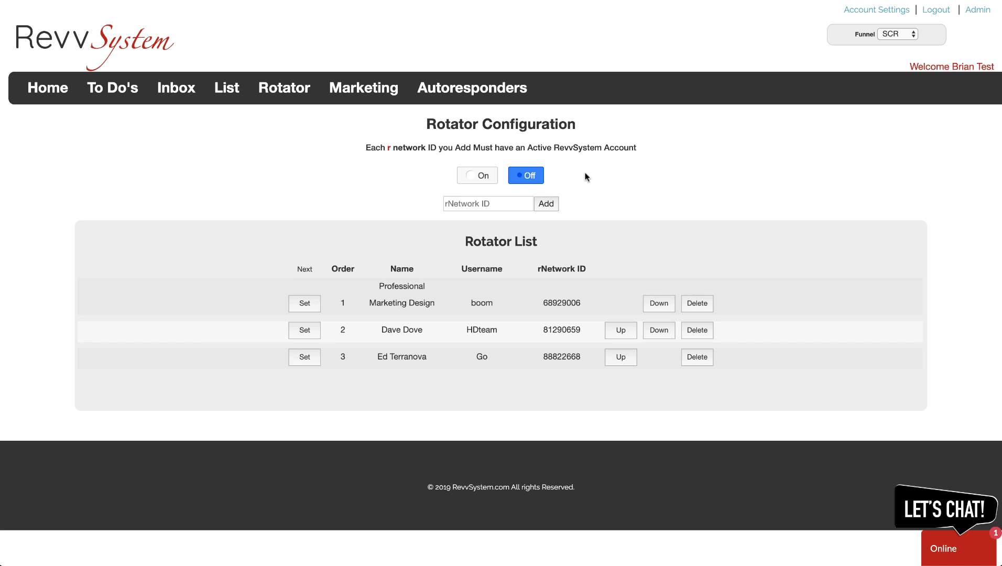
left_click(480, 178)
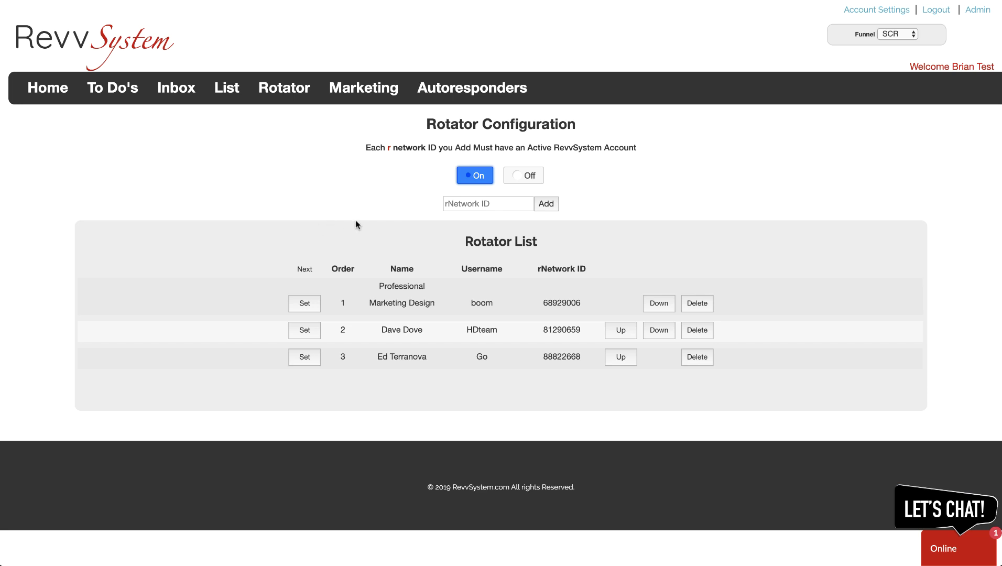
left_click(470, 204)
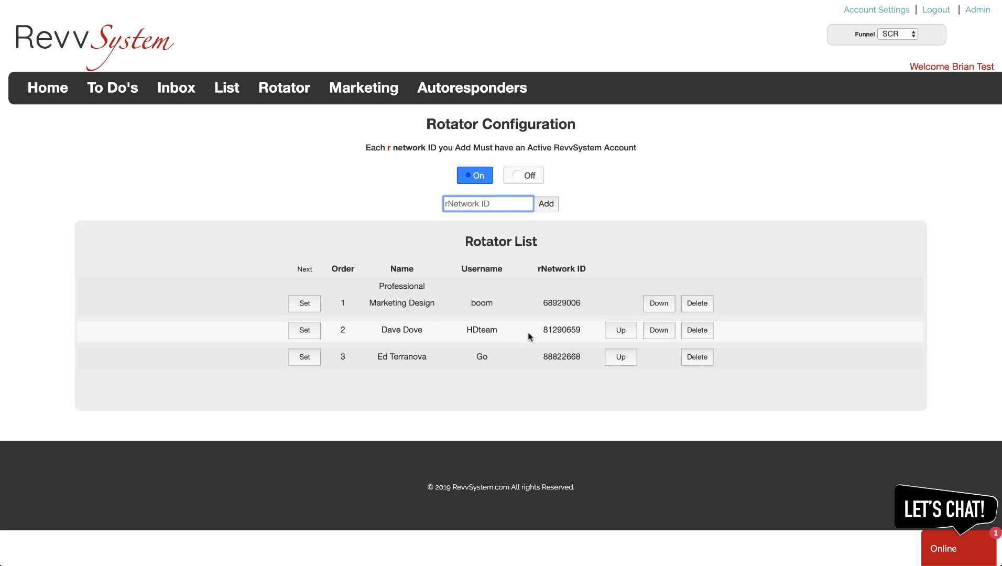
Copy the second member's rNetwork ID, add it as a fourth entry, and move it above the third member
left_click_drag(543, 330, 571, 330)
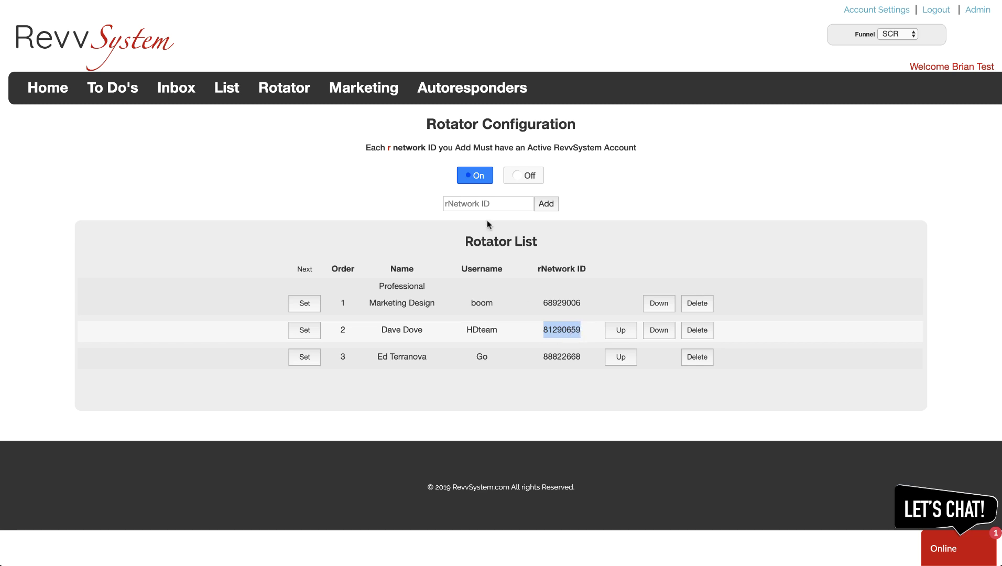
left_click(477, 203)
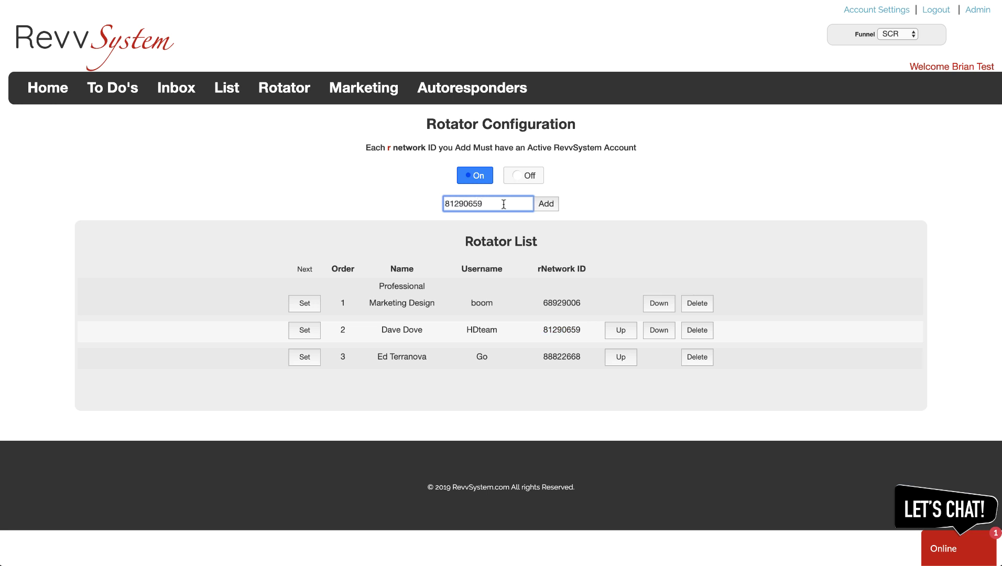
left_click(547, 207)
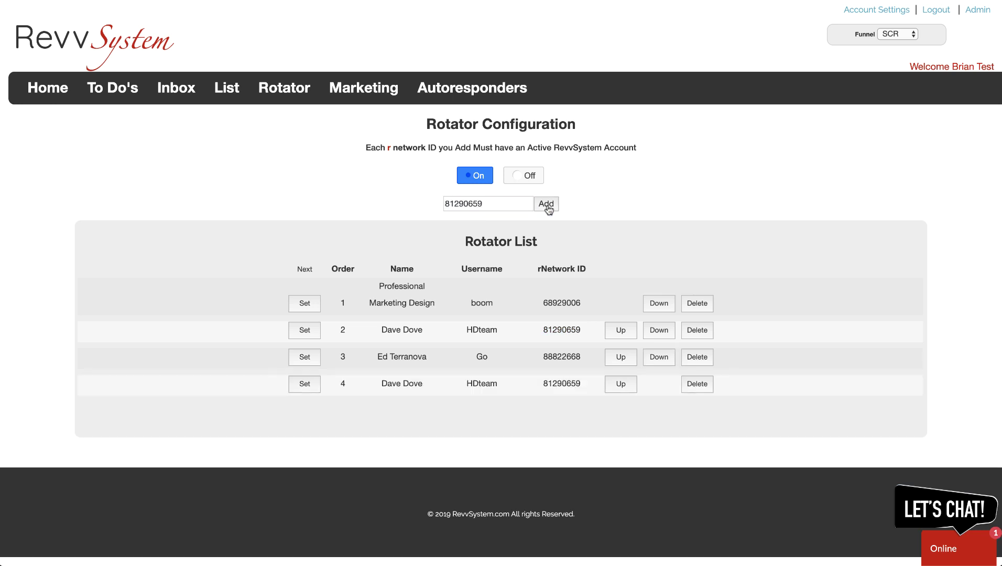
left_click(620, 384)
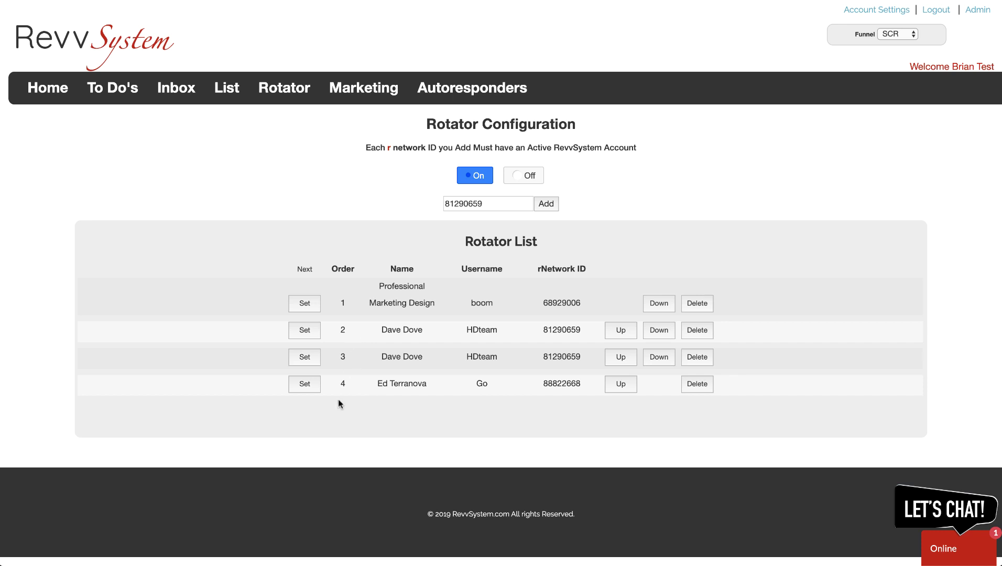
left_click(622, 387)
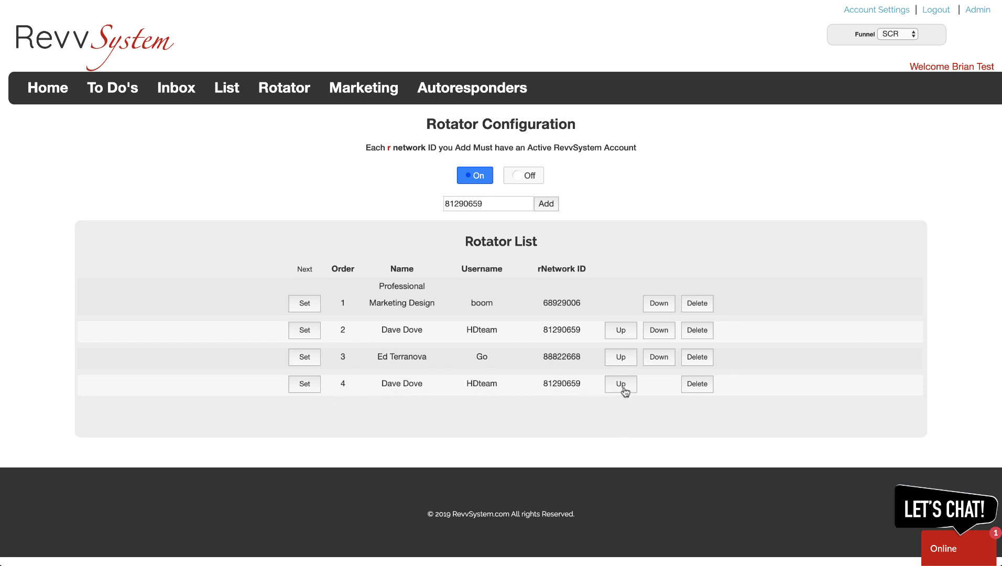
left_click(623, 358)
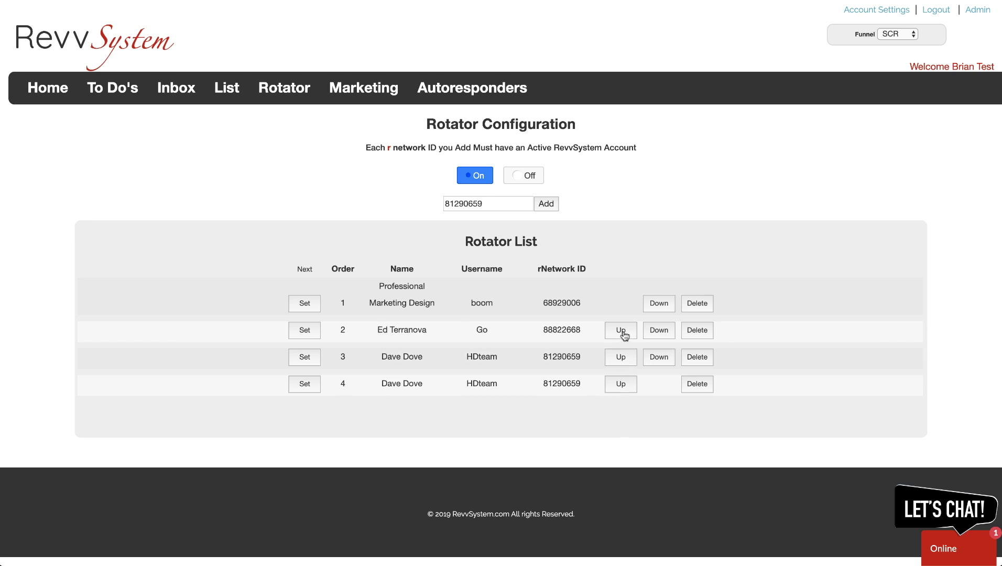
left_click(623, 334)
left_click(656, 293)
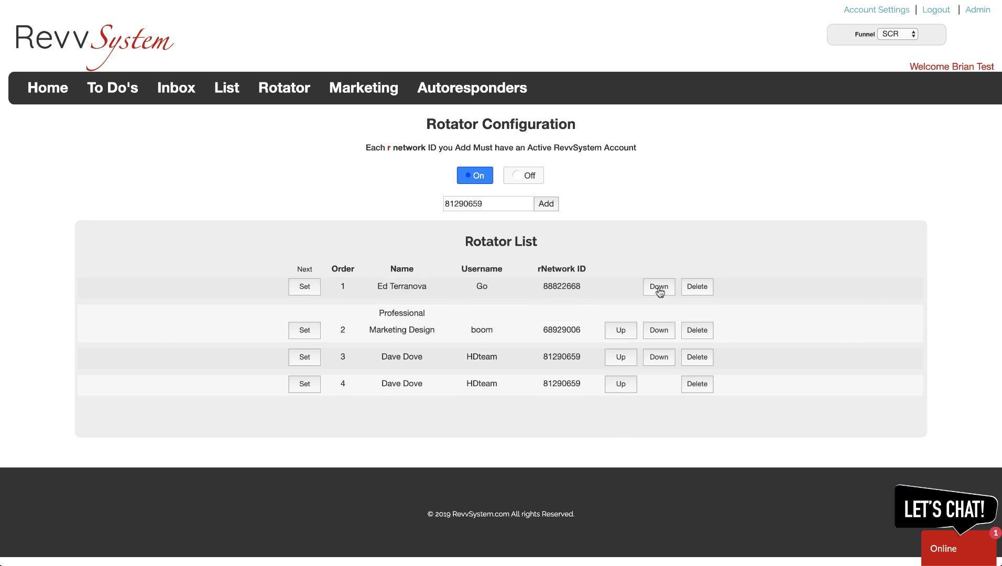
left_click(659, 331)
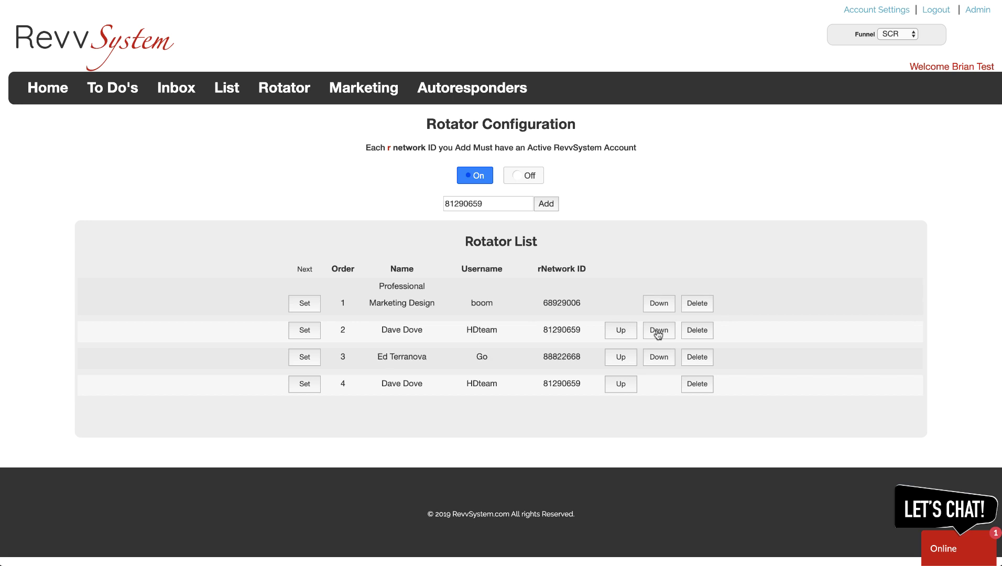
left_click(658, 357)
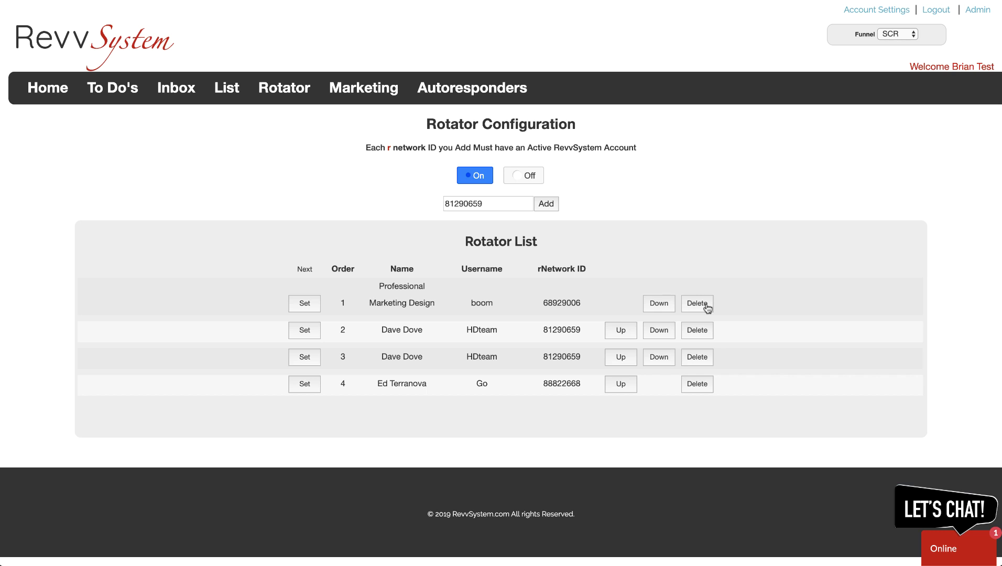
Delete the first-position rotator entry, make the top remaining member next, and select the order-4 network ID
left_click(705, 307)
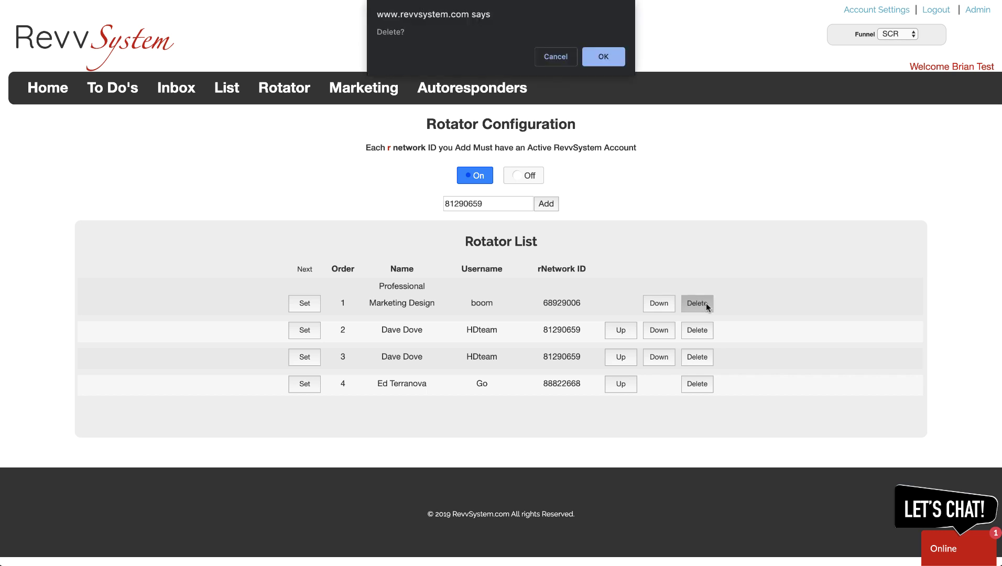
left_click(603, 56)
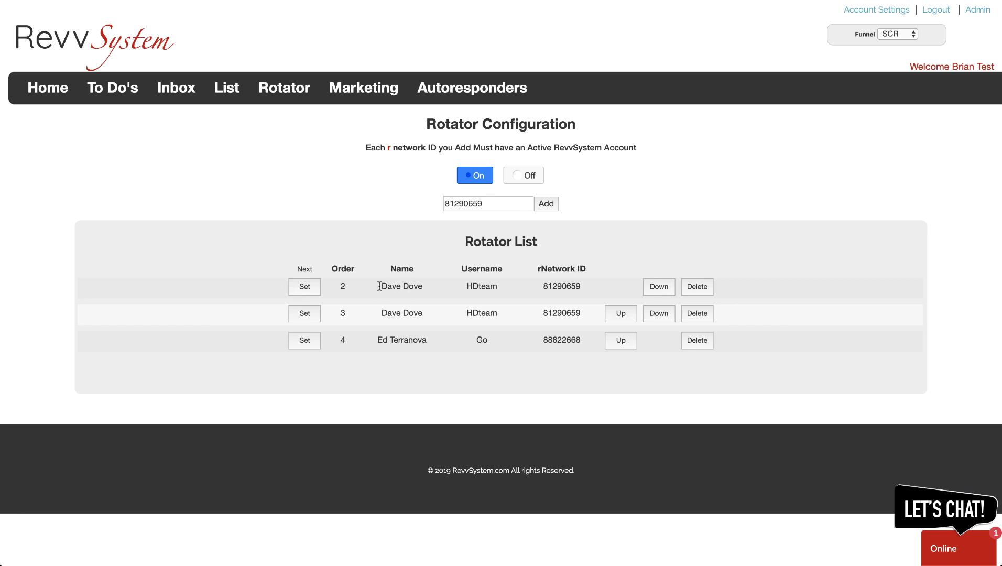
left_click(305, 290)
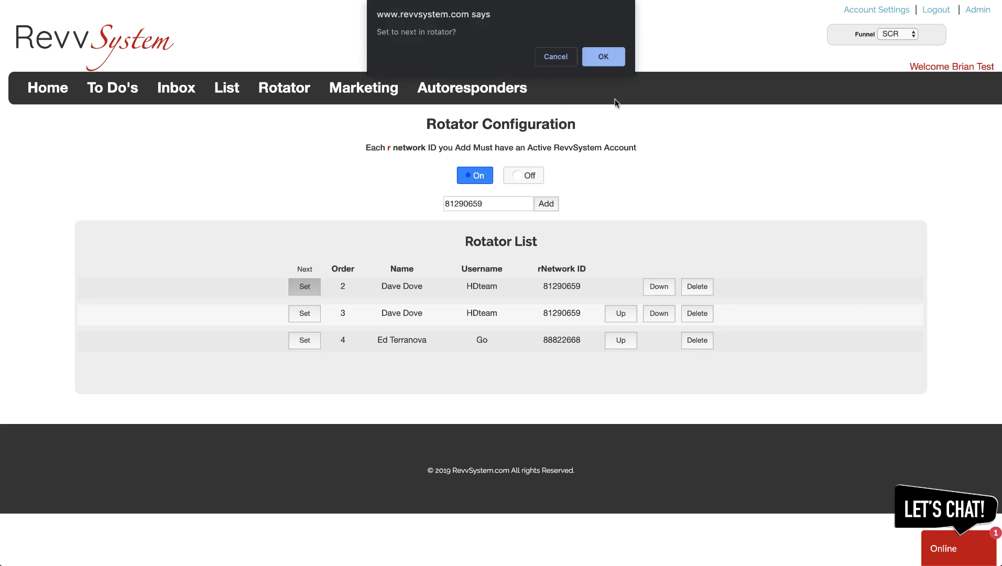
left_click(603, 57)
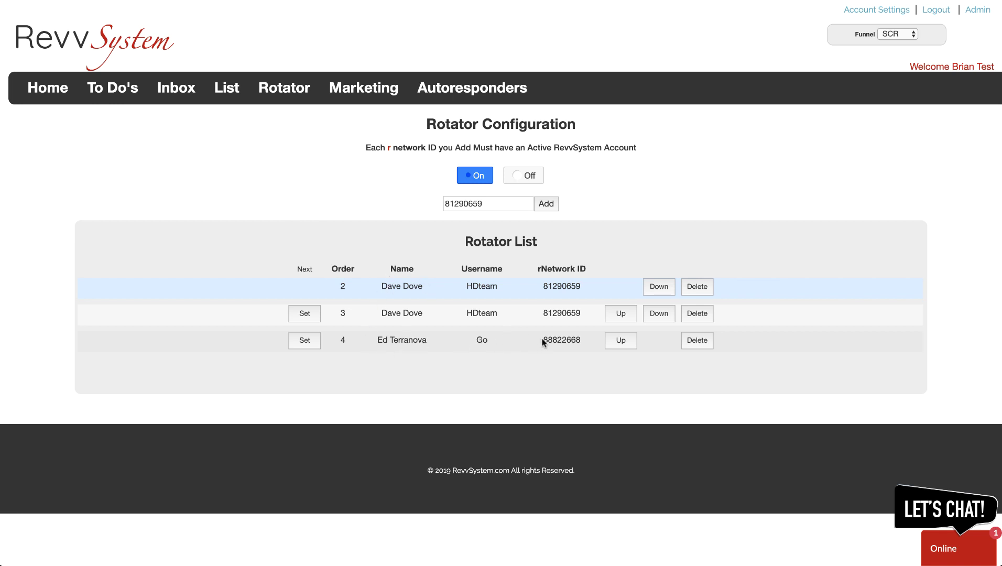
left_click_drag(543, 340, 579, 339)
key("ctrl+c")
Paste the copied network ID into the rNetwork ID field and add it twice
left_click_drag(492, 203, 430, 209)
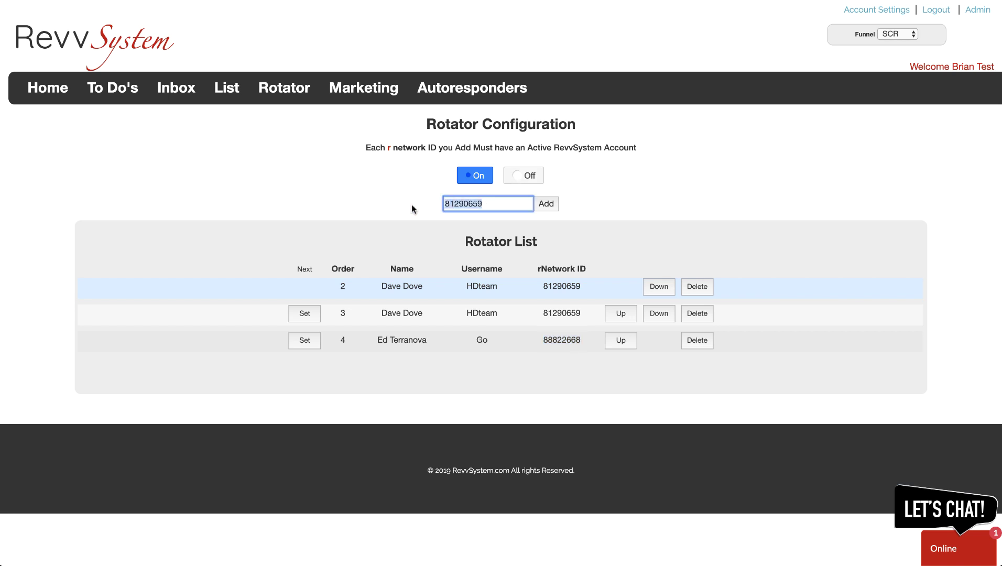
key("ctrl+v")
left_click(545, 204)
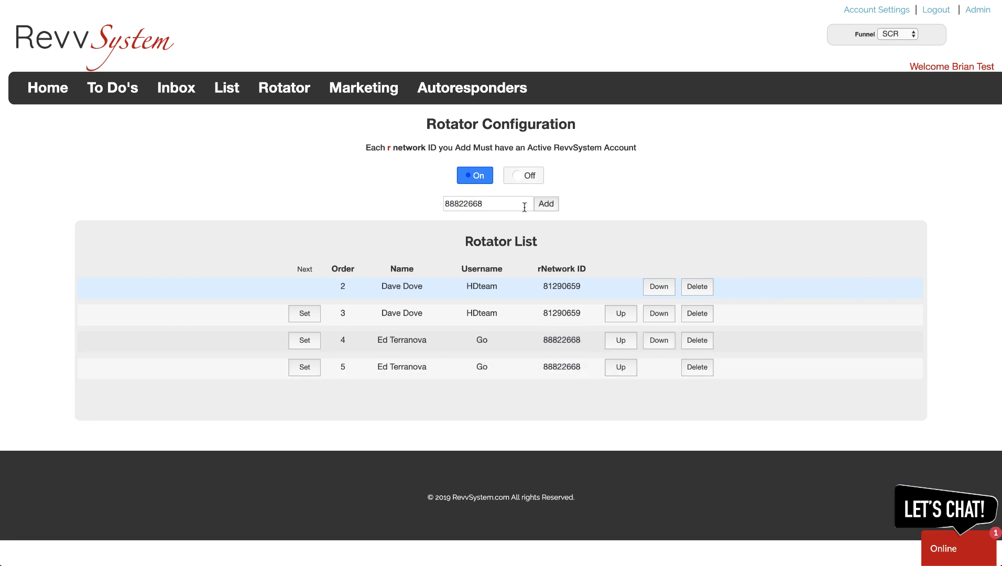
left_click(548, 206)
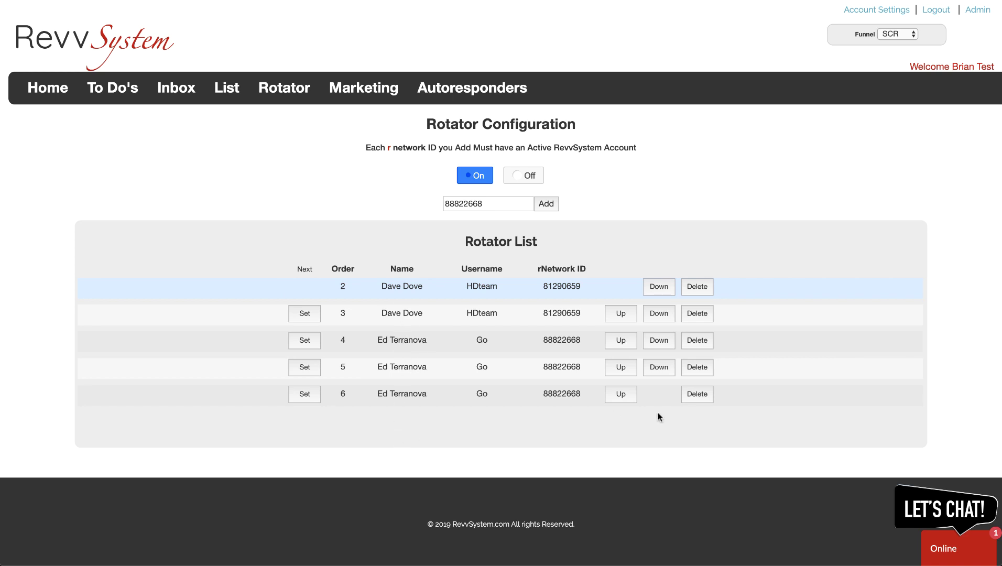
Delete the duplicate entries at orders 6 and 5, then start deleting the order-3 entry
left_click(697, 394)
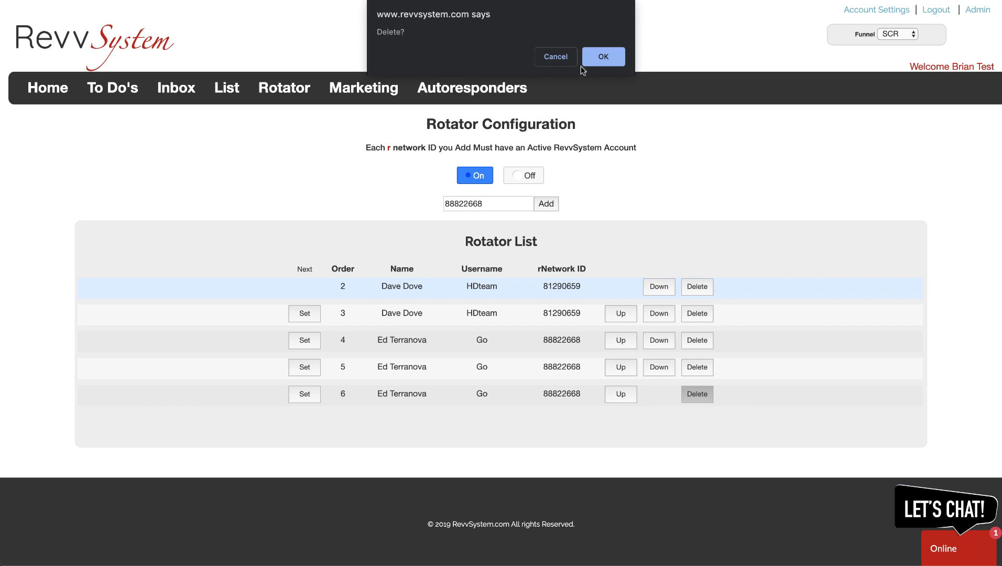
left_click(587, 54)
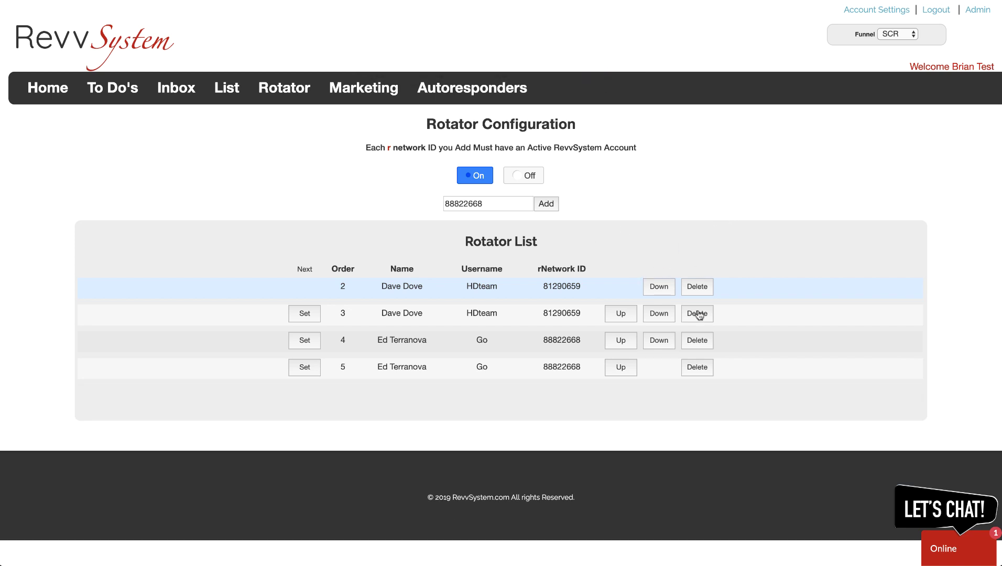
left_click(698, 367)
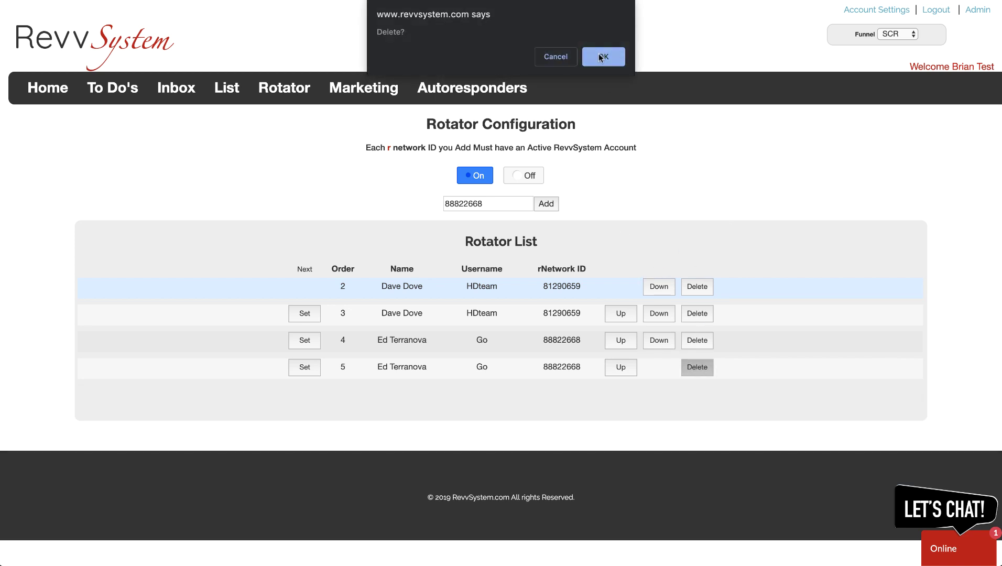
left_click(599, 53)
left_click(699, 314)
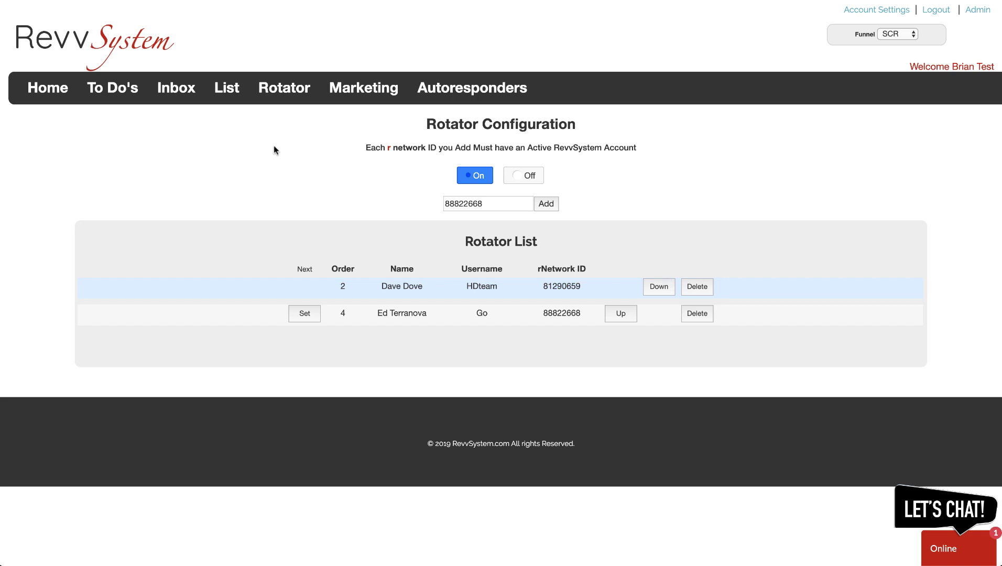
Open the List Overview and switch to the empty Shared Prospects tab
left_click(227, 90)
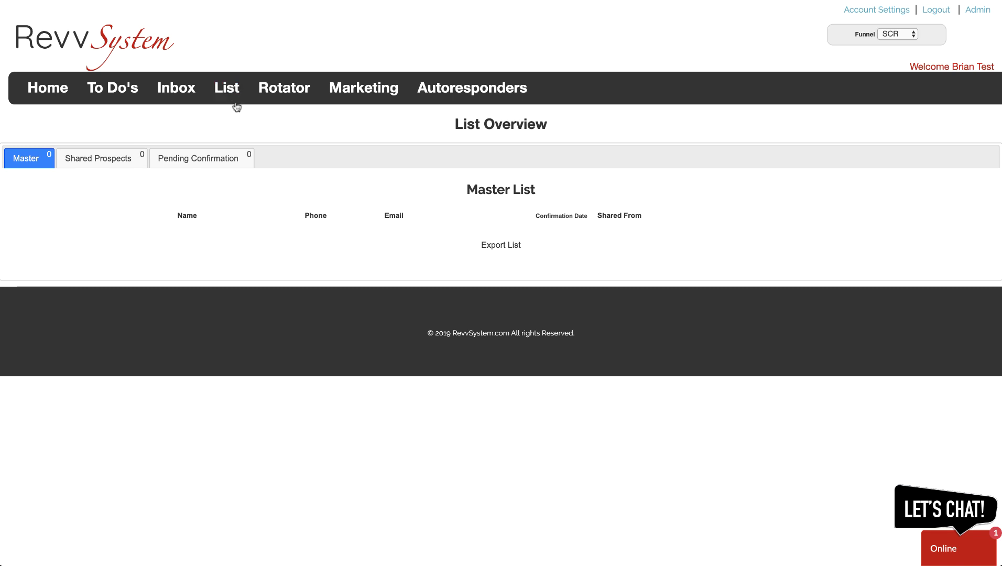
left_click(100, 161)
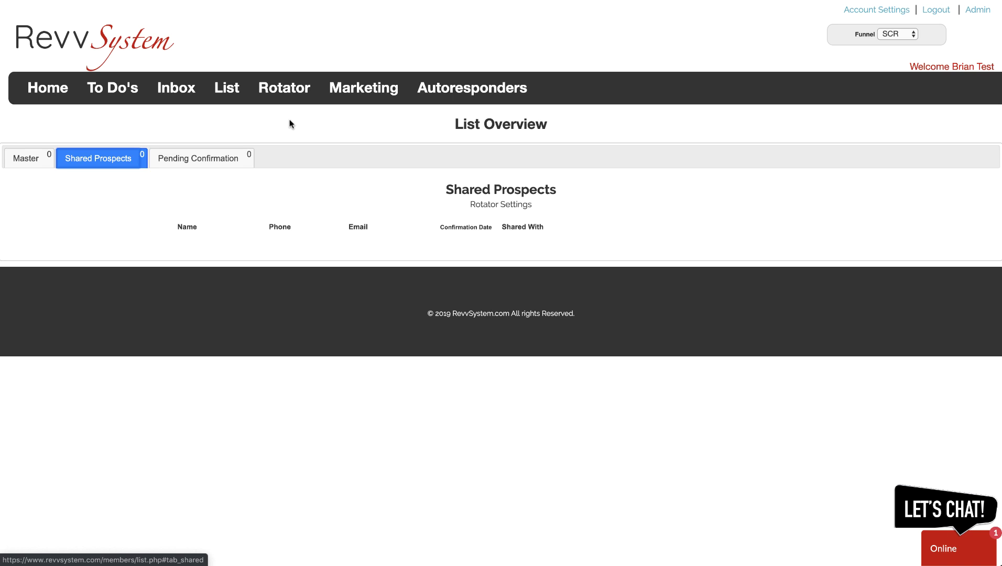
View the Master list, then return to the Rotator Configuration page with its two members
left_click(30, 159)
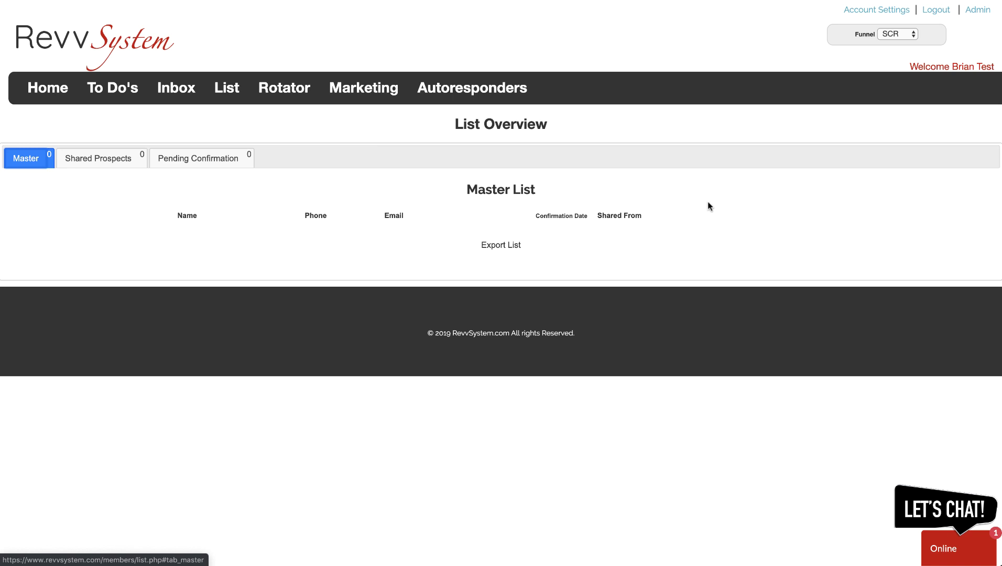
left_click(291, 89)
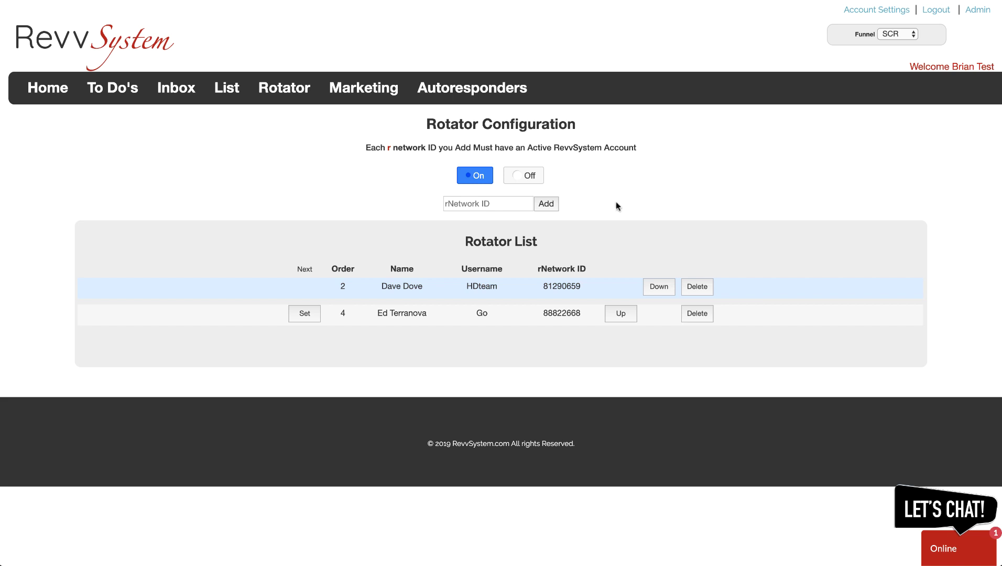
Go to the Back Office home page and review the funnel links and the SCR funnel keyword
left_click(60, 90)
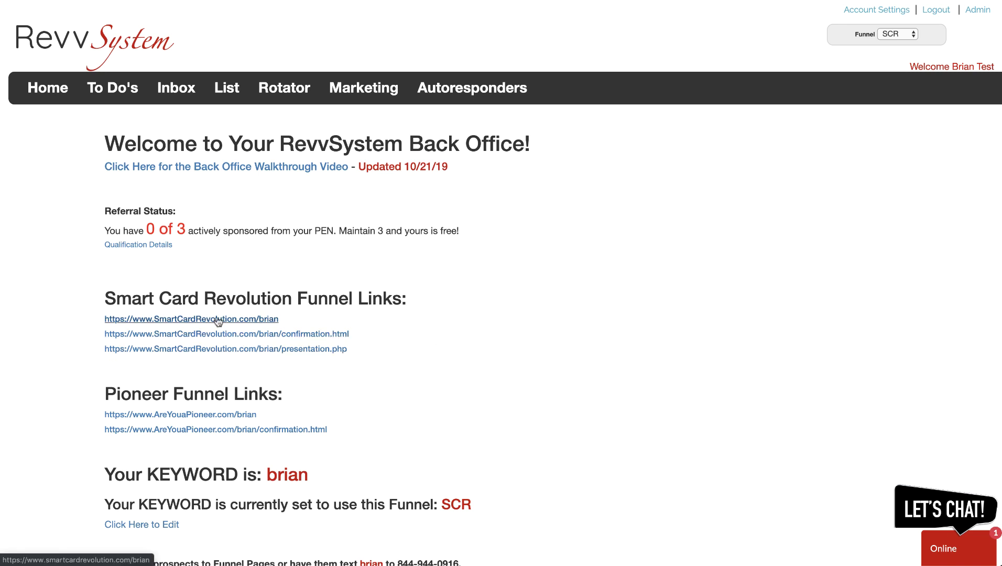
scroll(428, 307, "down", 3)
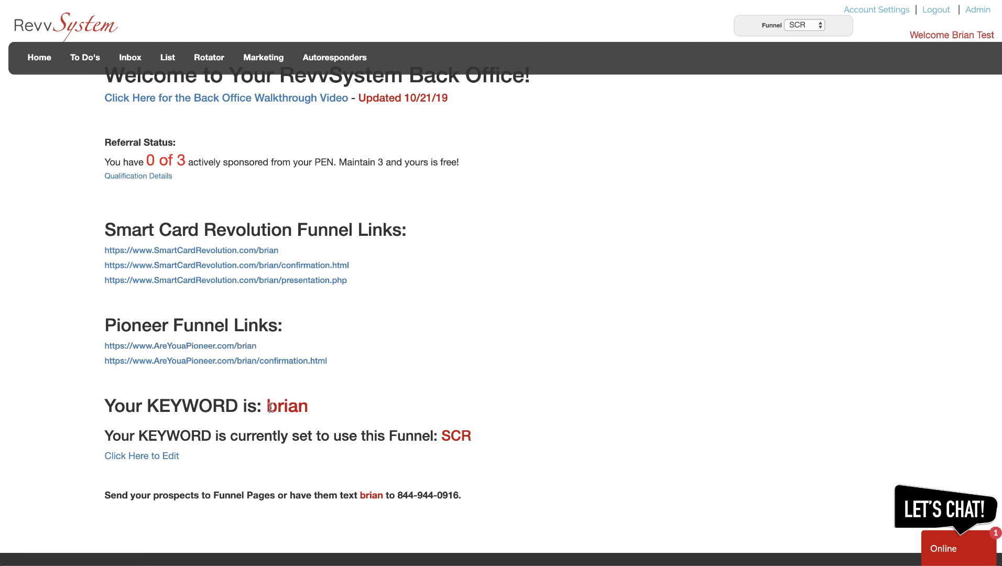
left_click_drag(266, 406, 323, 410)
left_click(323, 410)
scroll(236, 231, "up", 3)
scroll(236, 233, "down", 1)
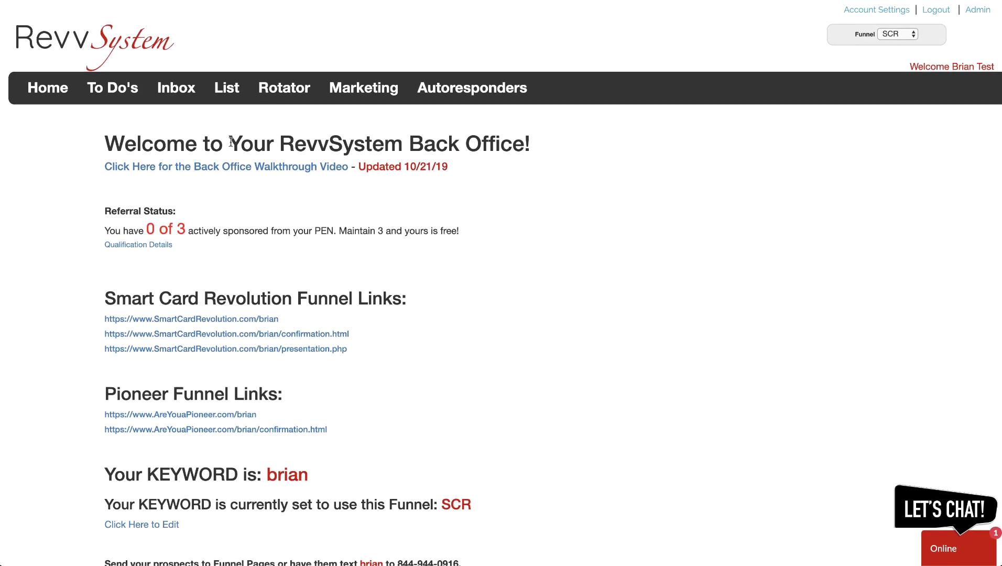
Reopen the Rotator Configuration page showing the rotator On with members at orders 2 and 4
left_click(289, 92)
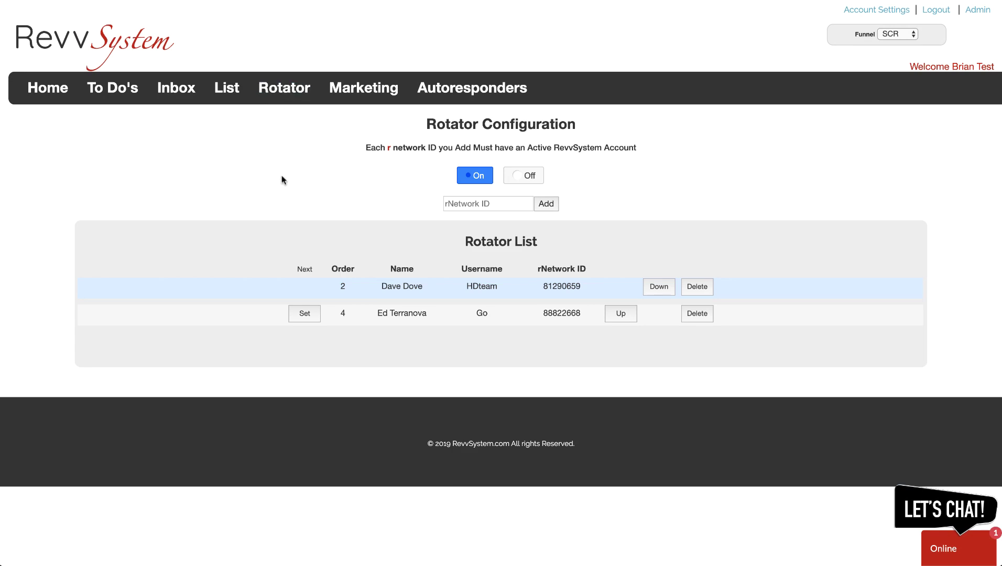